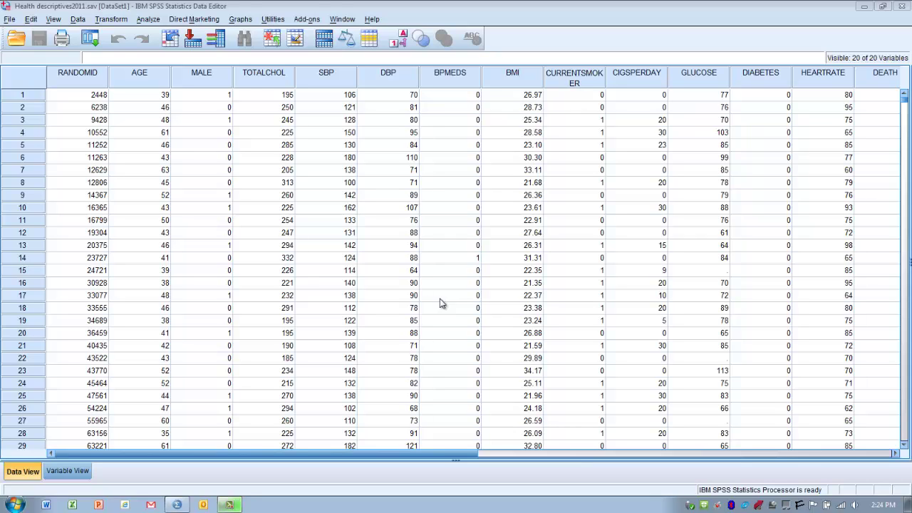
- Open the Frequencies dialog from Analyze > Descriptive Statistics
click(147, 20)
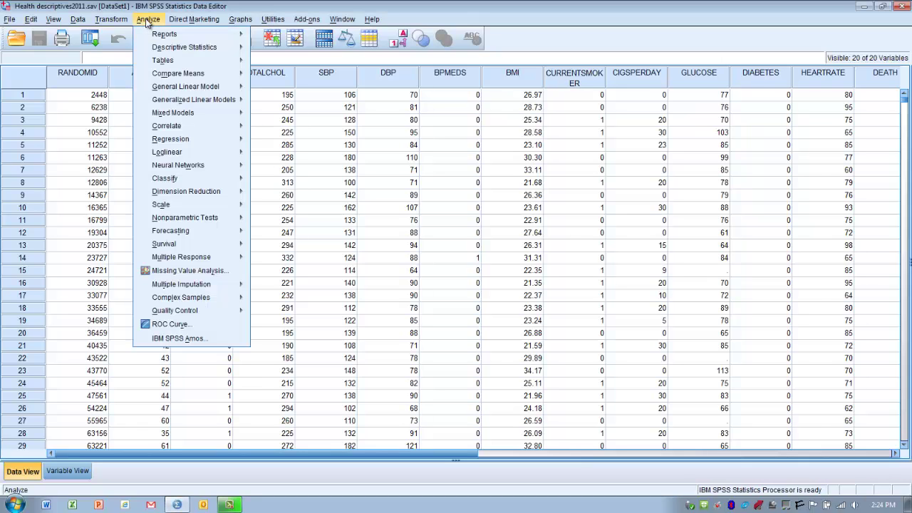
mouse_move(150, 50)
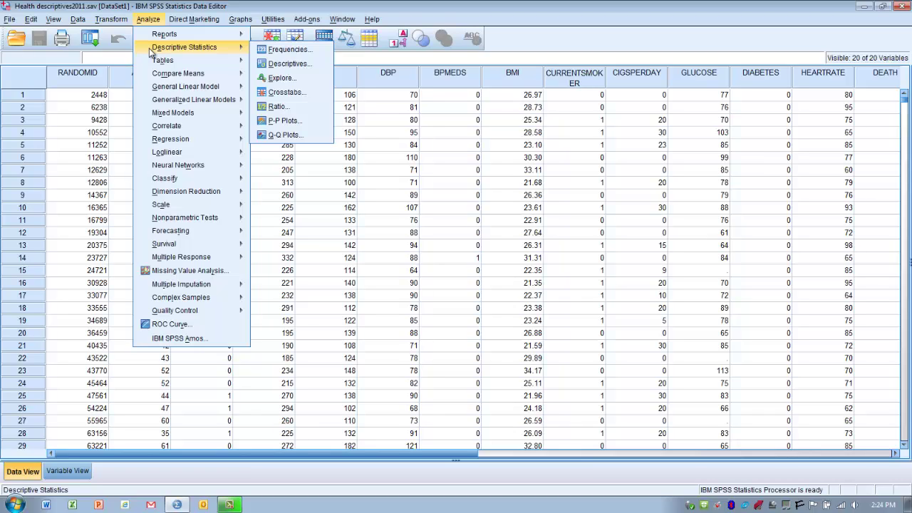
click(272, 52)
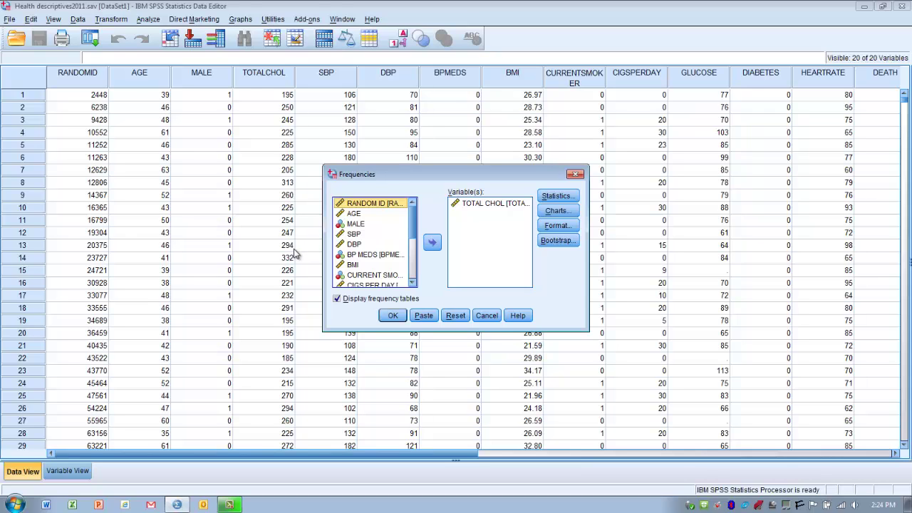
- Replace TOTAL CHOL with BMI and SBP in the Frequencies Variable(s) list
click(473, 207)
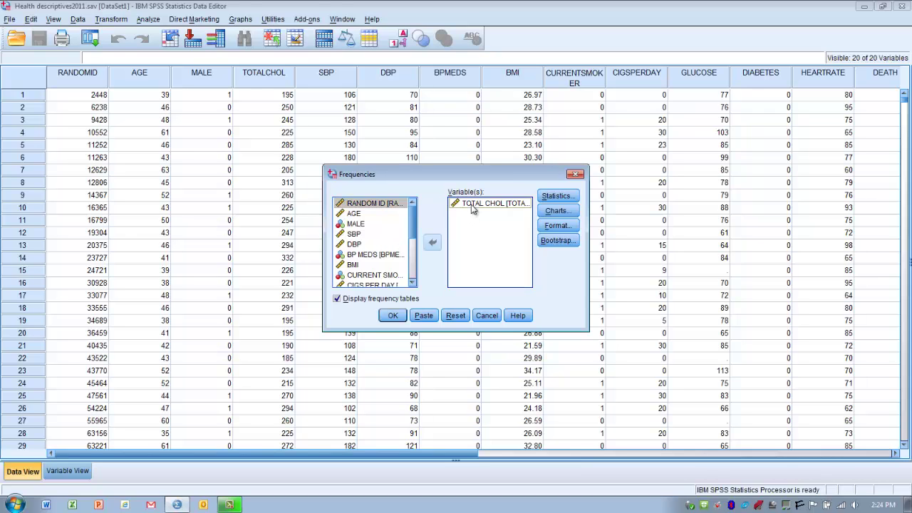
click(432, 242)
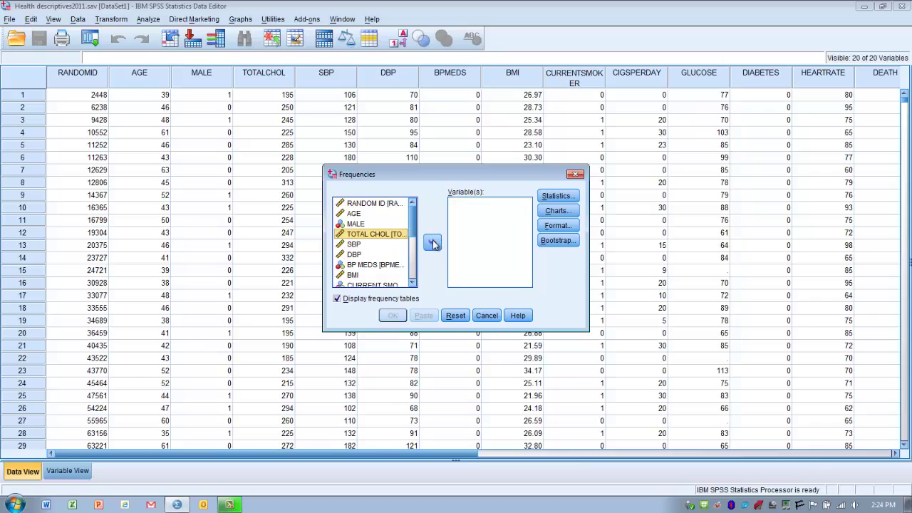
click(354, 276)
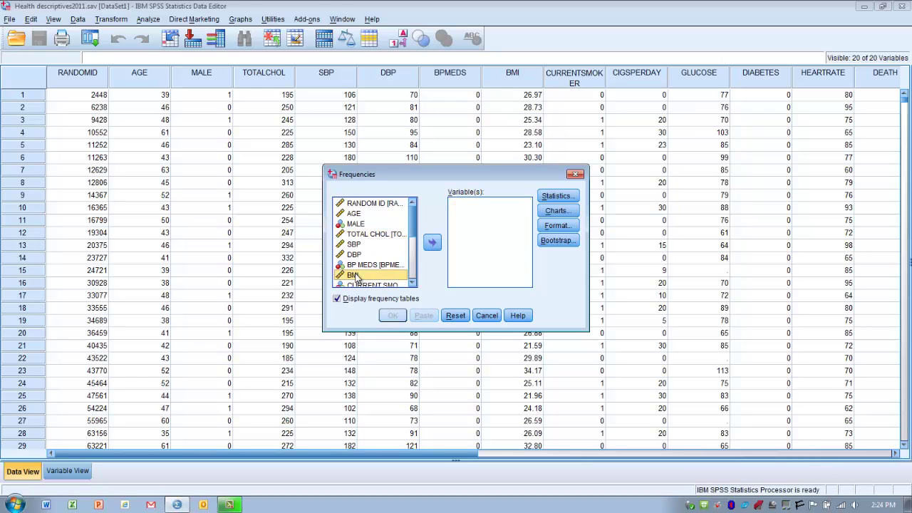
click(432, 244)
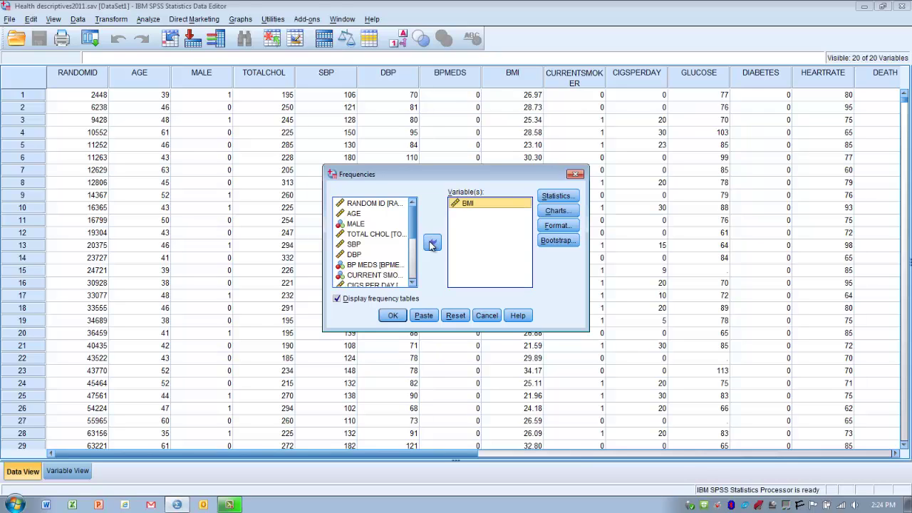
click(356, 245)
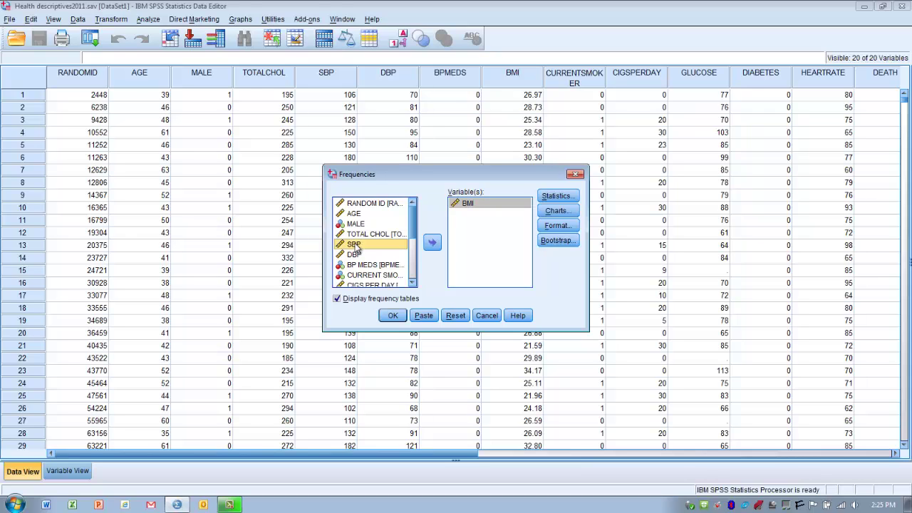
click(432, 244)
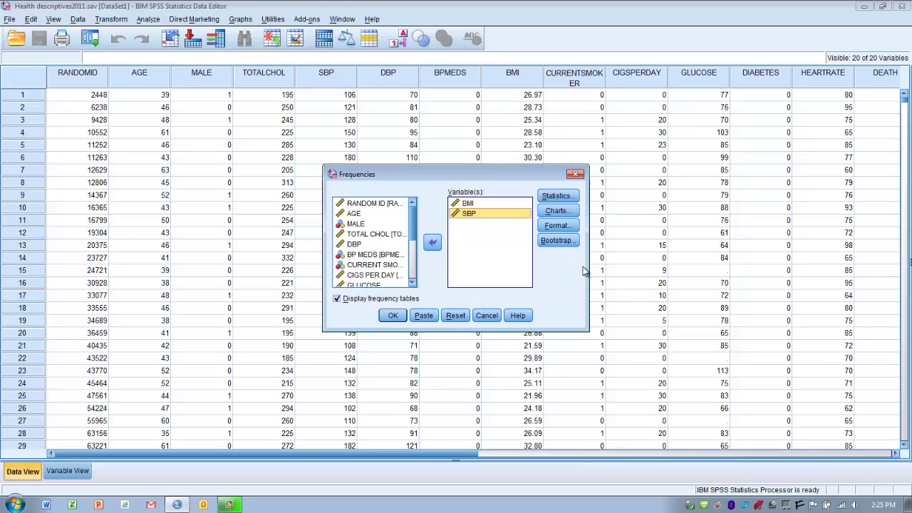
- Add quartiles, an 80th percentile and standard deviation to the Frequencies statistics
click(557, 196)
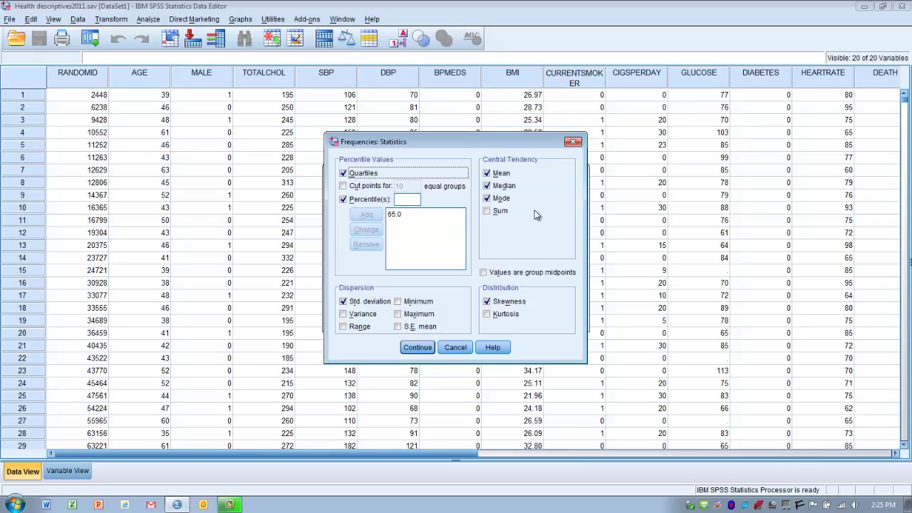
click(343, 174)
click(343, 173)
click(402, 200)
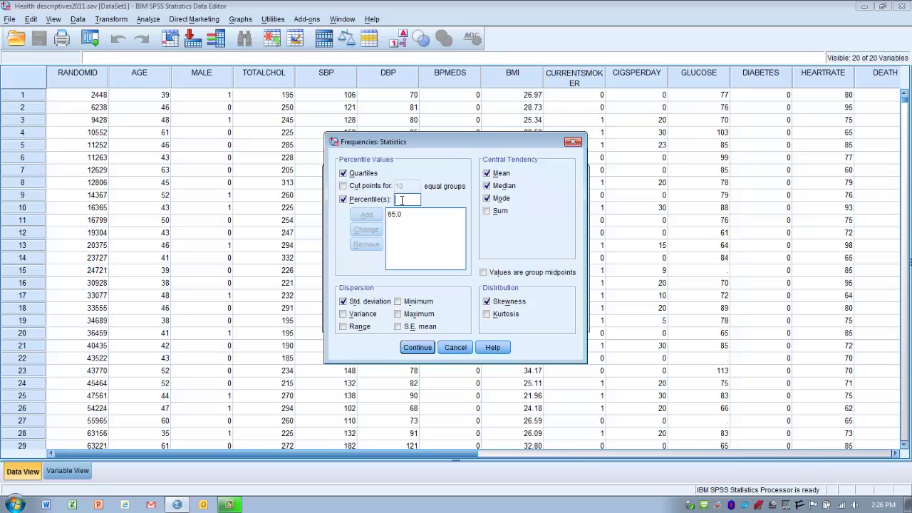
text(80)
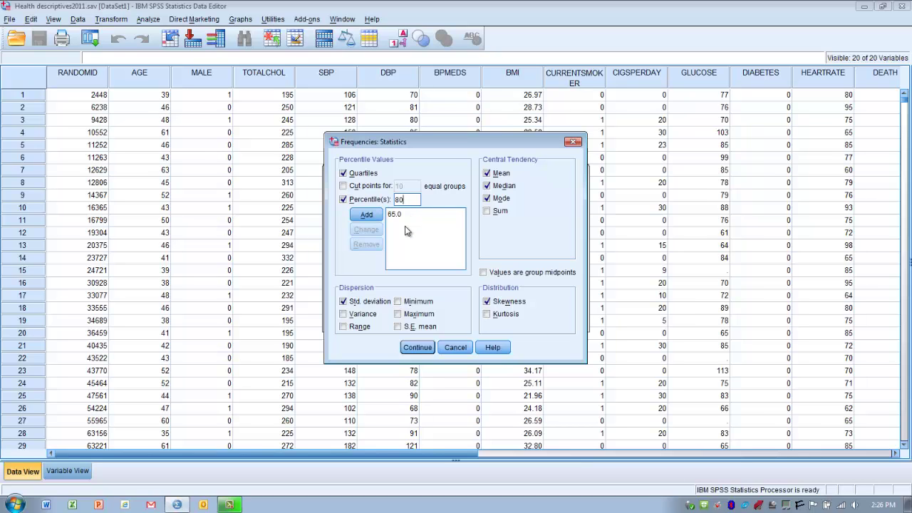
click(367, 215)
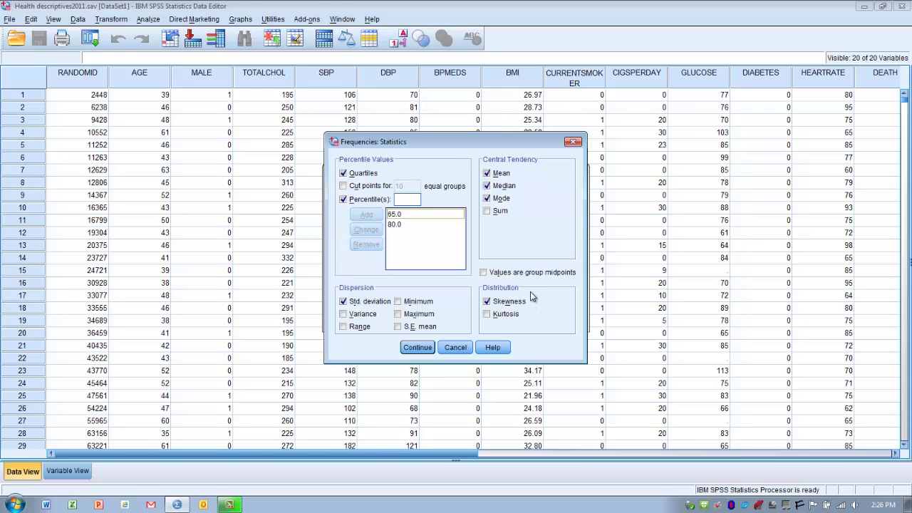
click(343, 302)
click(417, 348)
- Request histograms with a normal curve and run the Frequencies analysis for BMI and SBP
click(416, 348)
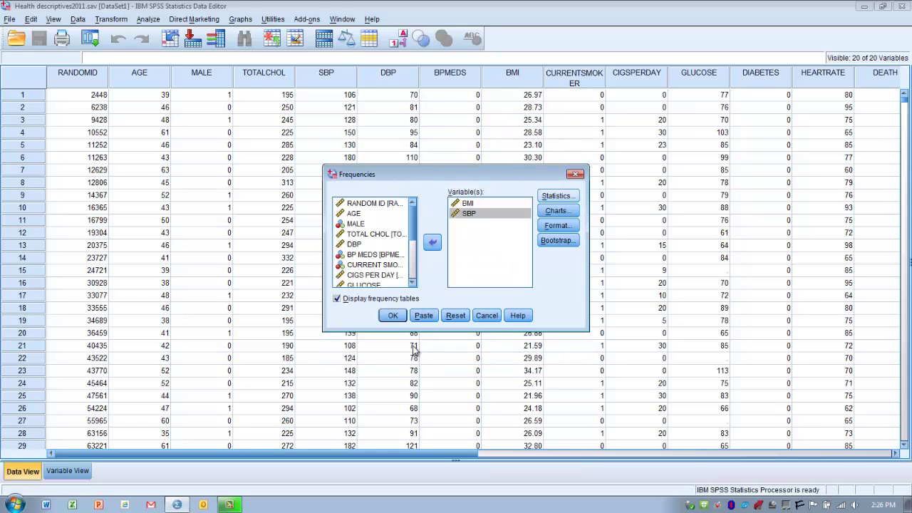
click(557, 212)
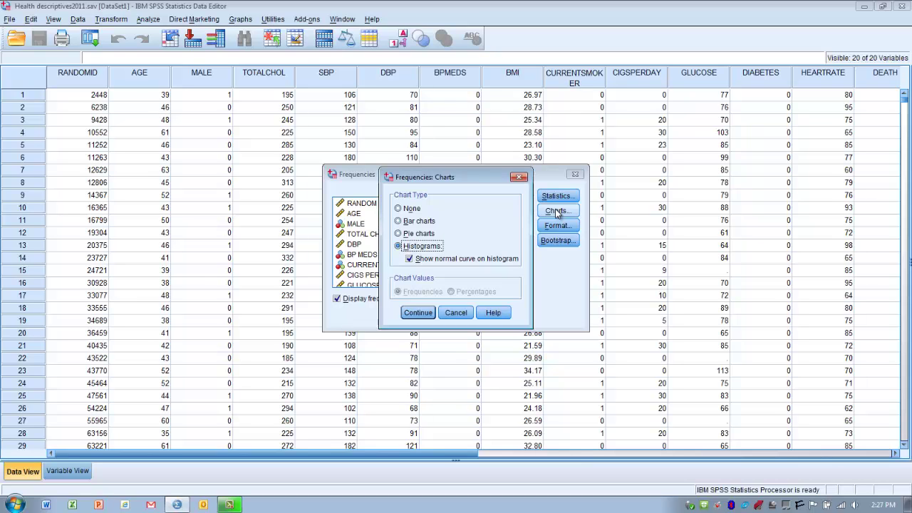
click(410, 261)
click(411, 261)
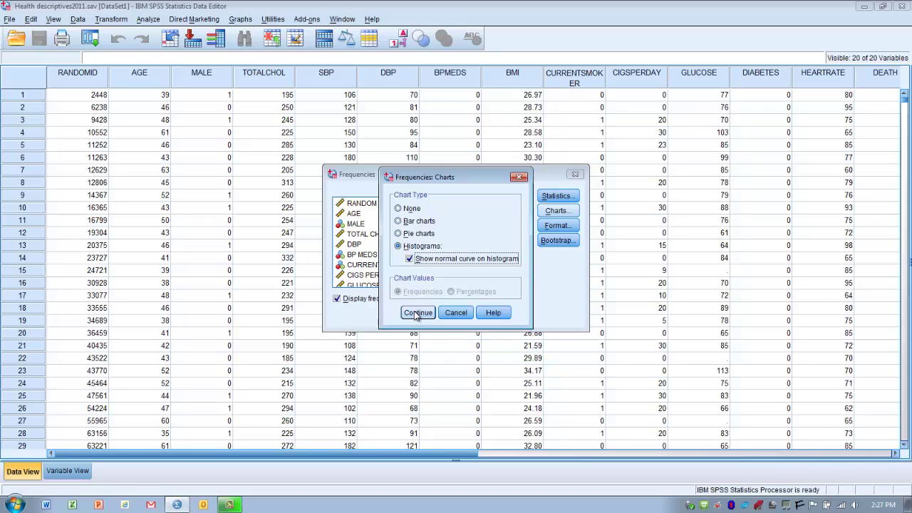
click(418, 314)
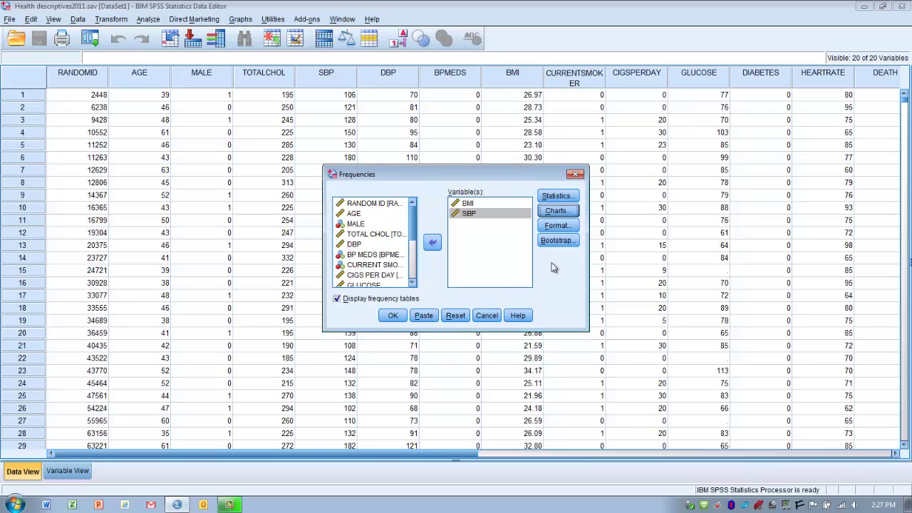
click(391, 318)
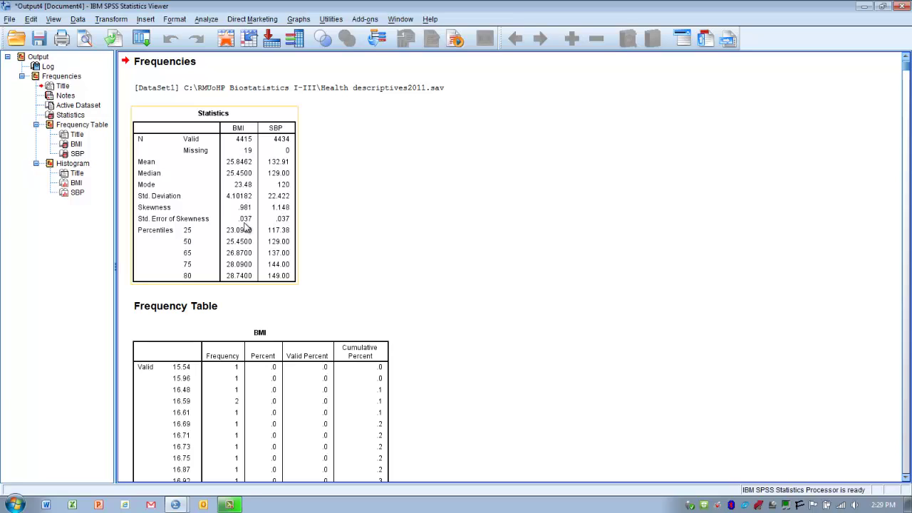
- Inspect the BMI and SBP Statistics table in the Output Viewer
click(345, 233)
click(257, 212)
click(346, 219)
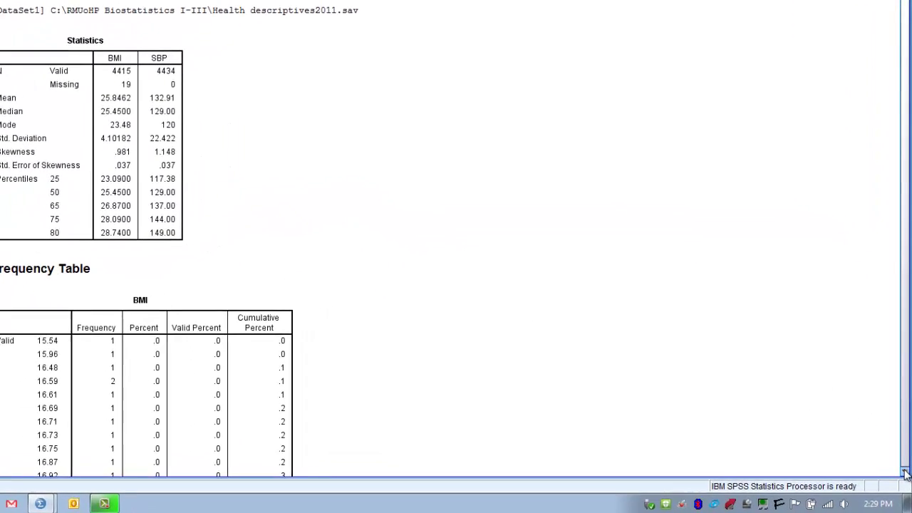
- Scroll through the BMI frequency table from 15.54 to cumulative 1.4 percent at 18.58
scroll(906, 474, down, 8)
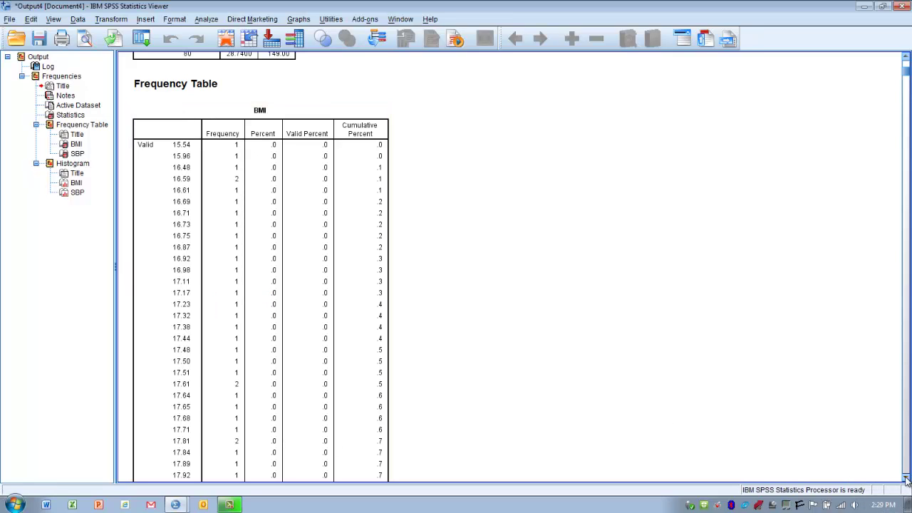
drag(907, 480, 906, 480)
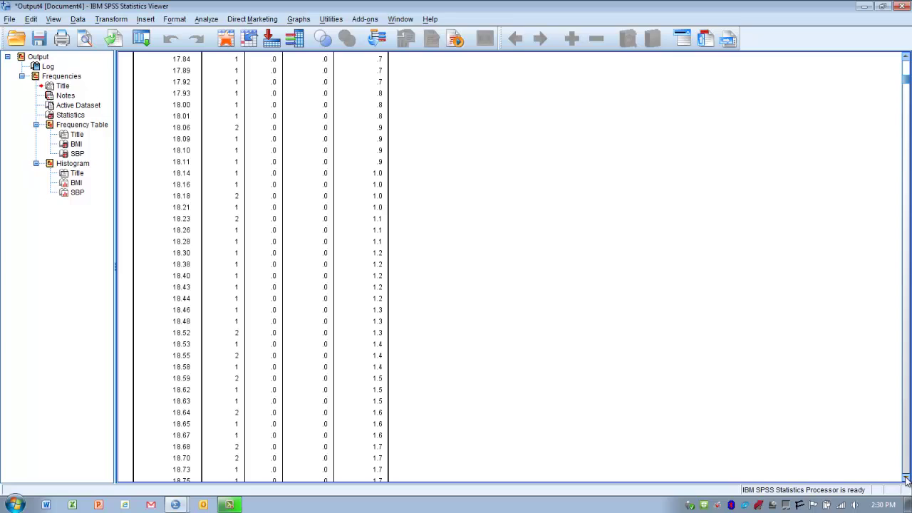
click(278, 458)
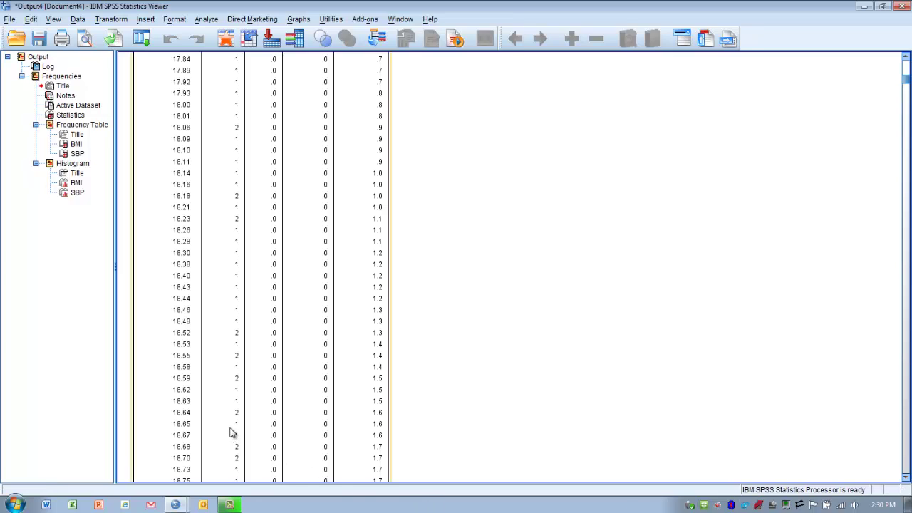
click(497, 414)
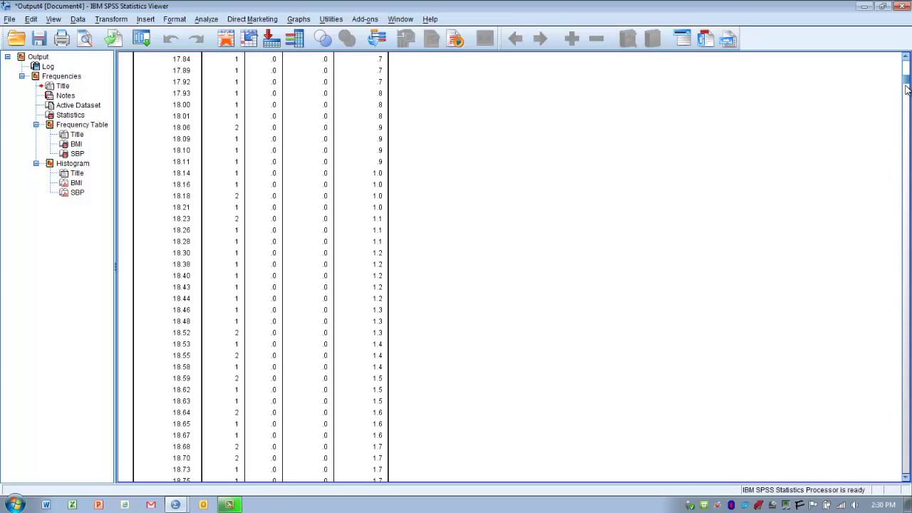
drag(907, 89, 906, 74)
click(382, 277)
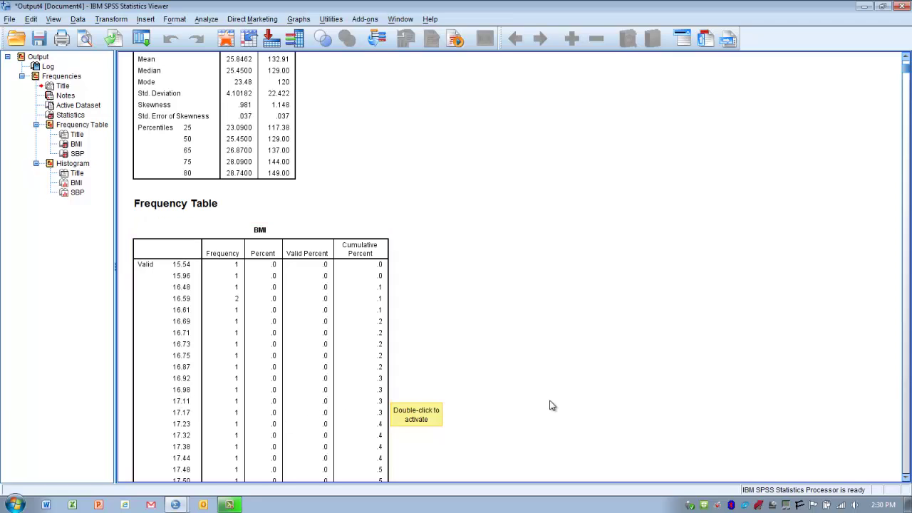
click(907, 479)
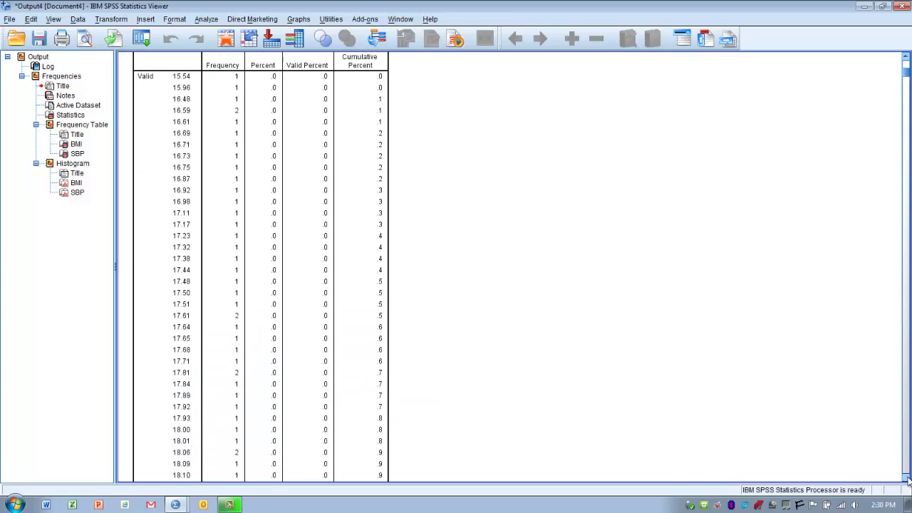
drag(907, 479, 907, 479)
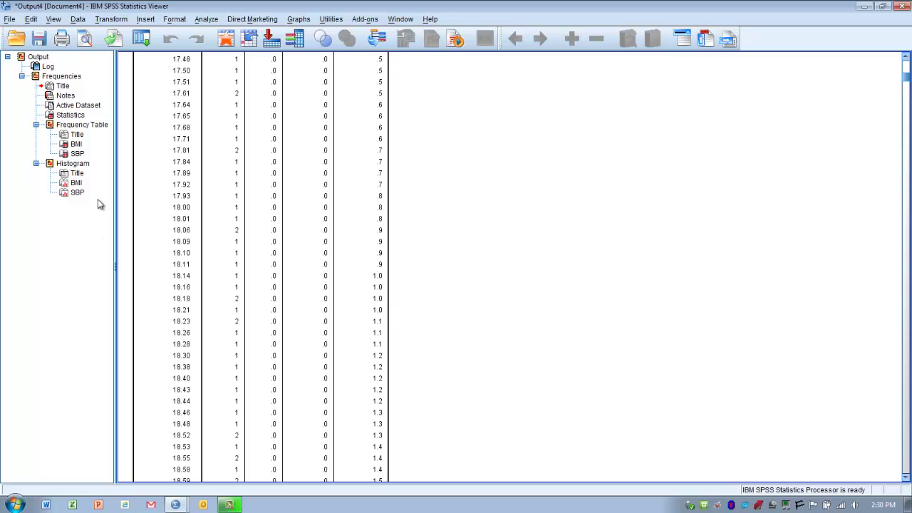
- Switch between the SBP and BMI frequency tables via the outline, ending on SBP
click(79, 155)
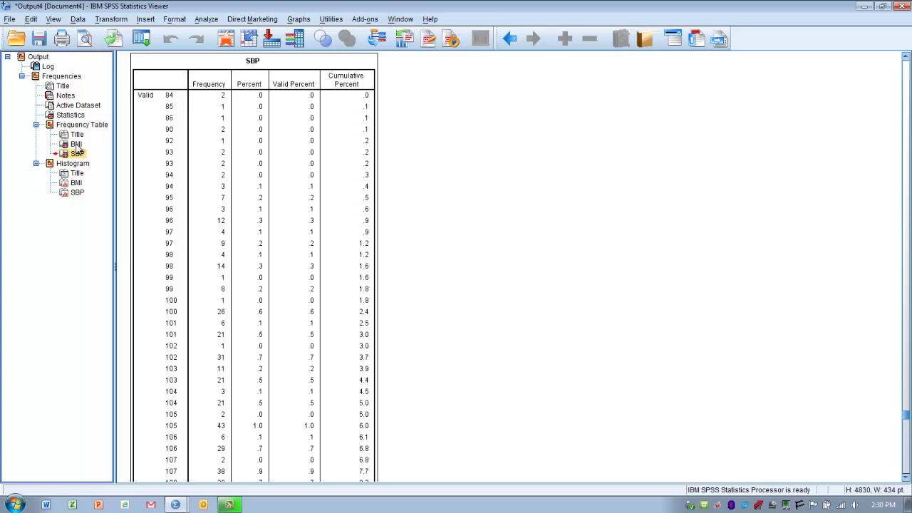
click(75, 144)
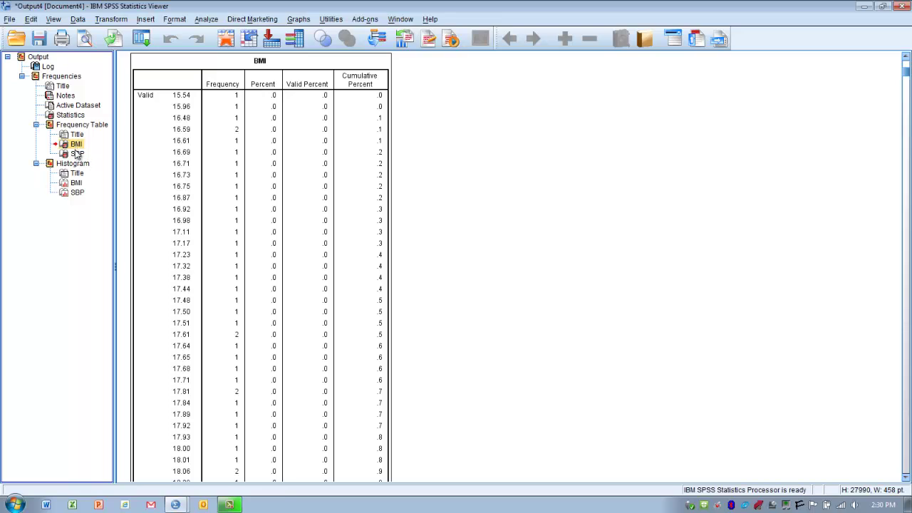
click(76, 156)
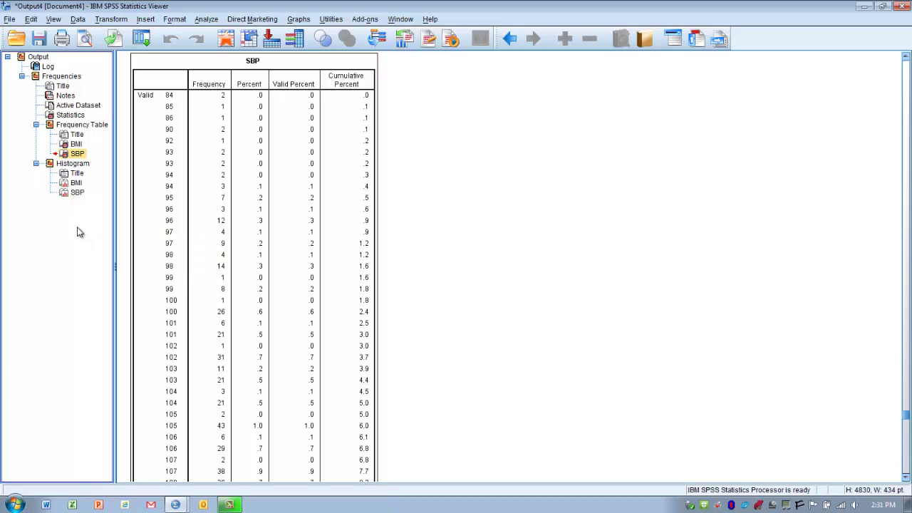
- Show the full BMI histogram with its normal curve, mean 25.85 and std. dev. 4.102
click(75, 183)
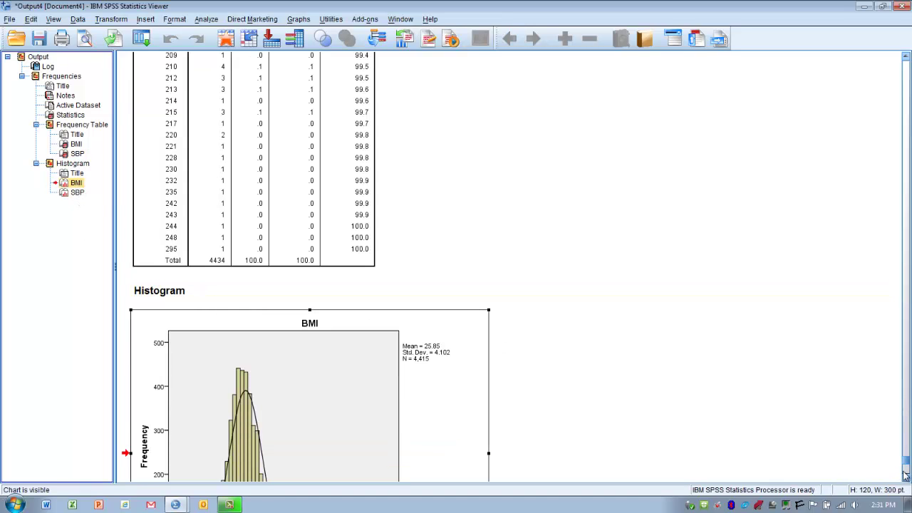
scroll(907, 479, down, 5)
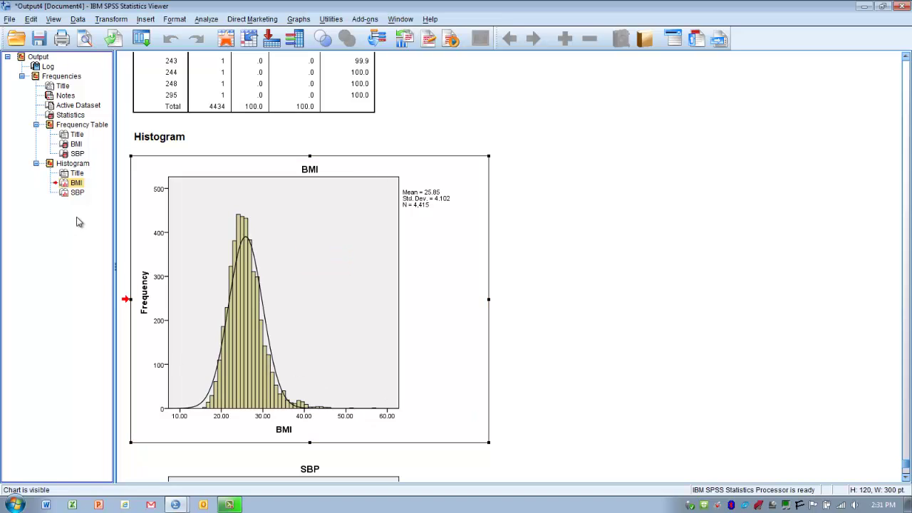
click(78, 194)
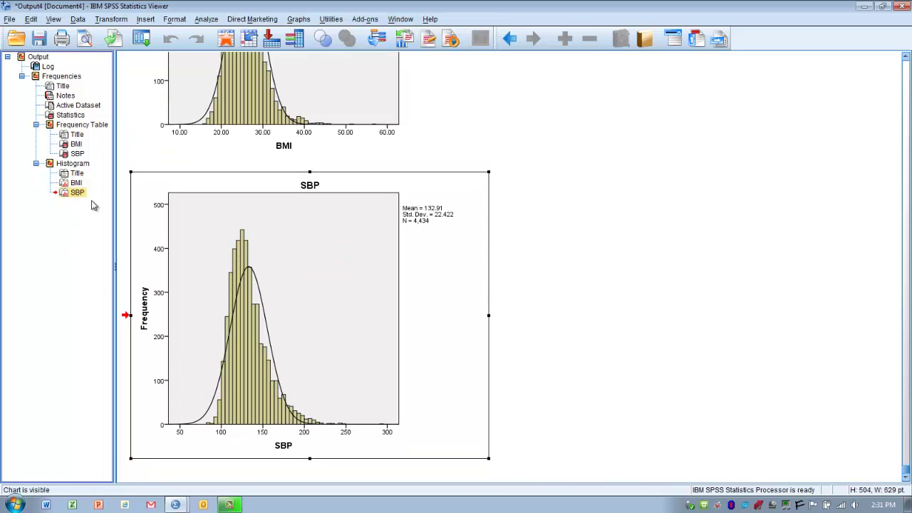